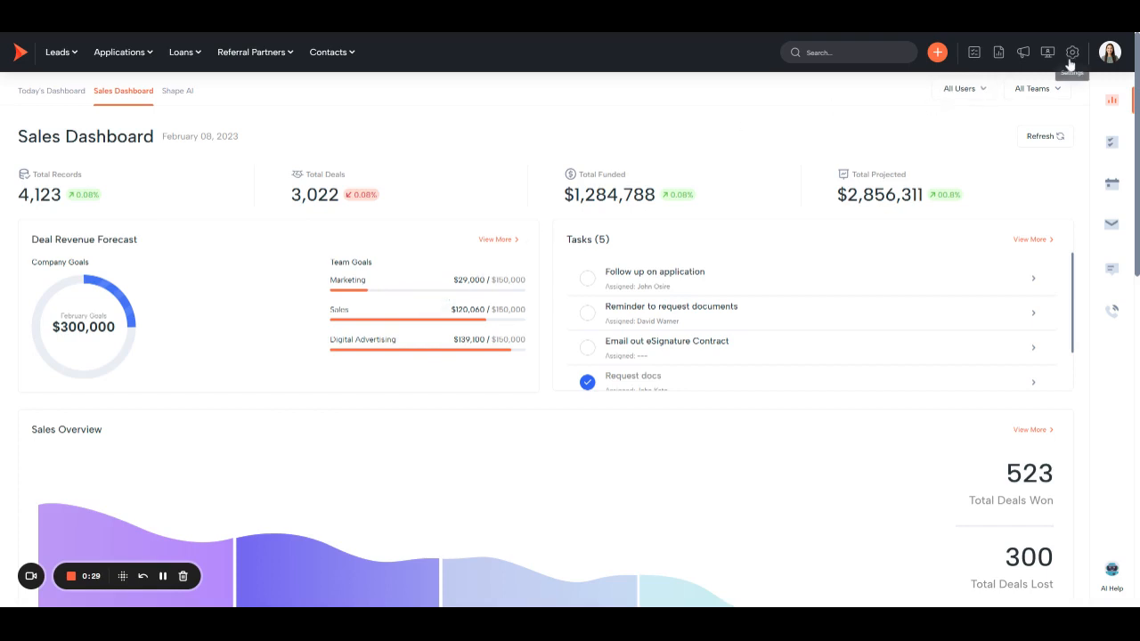
Open the Shark Tank record pool of leads and check which actions are available for the first new lead
{"action": "left_click", "coordinate": [57, 53]}
{"action": "scroll", "coordinate": [105, 223], "scroll_direction": "down", "scroll_amount": 5}
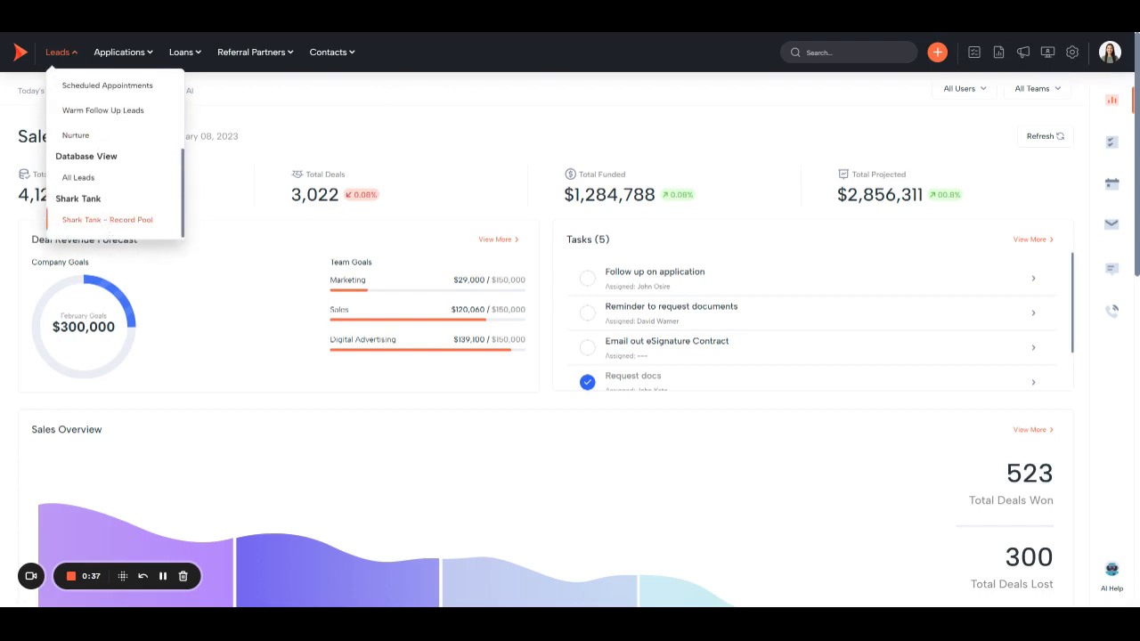
{"action": "left_click", "coordinate": [107, 219]}
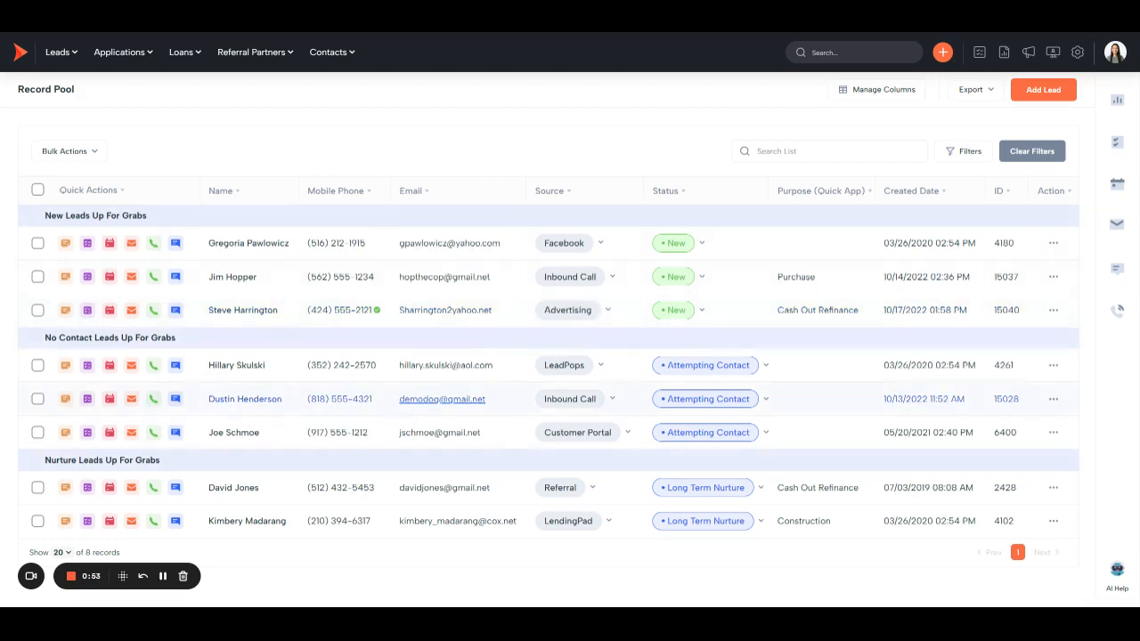
{"action": "left_click", "coordinate": [1052, 245]}
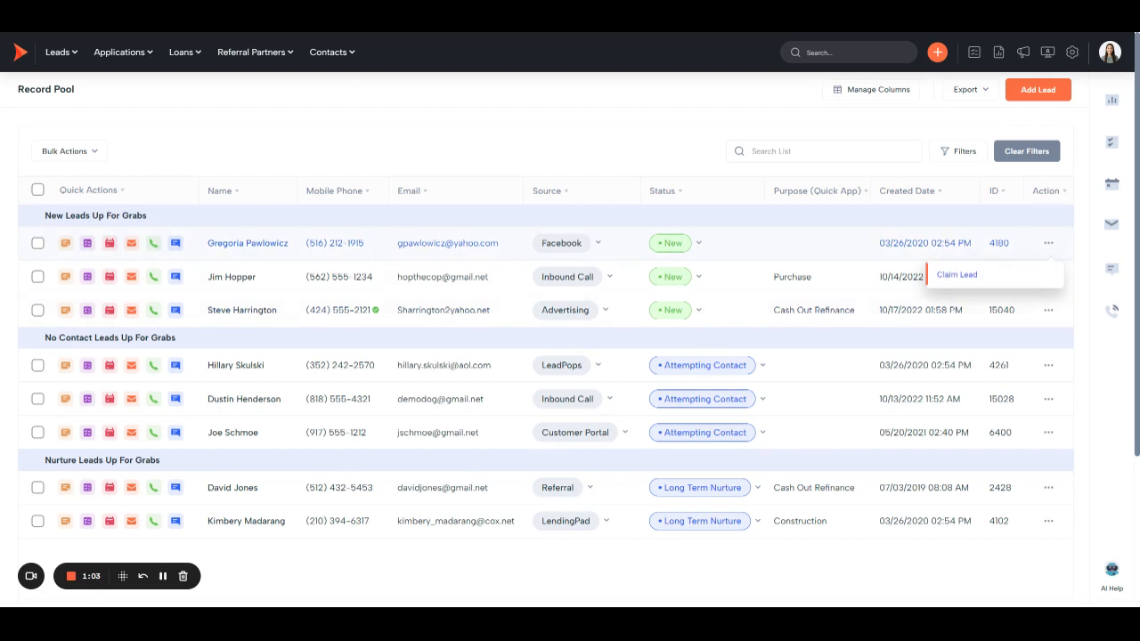
{"action": "left_click", "coordinate": [598, 157]}
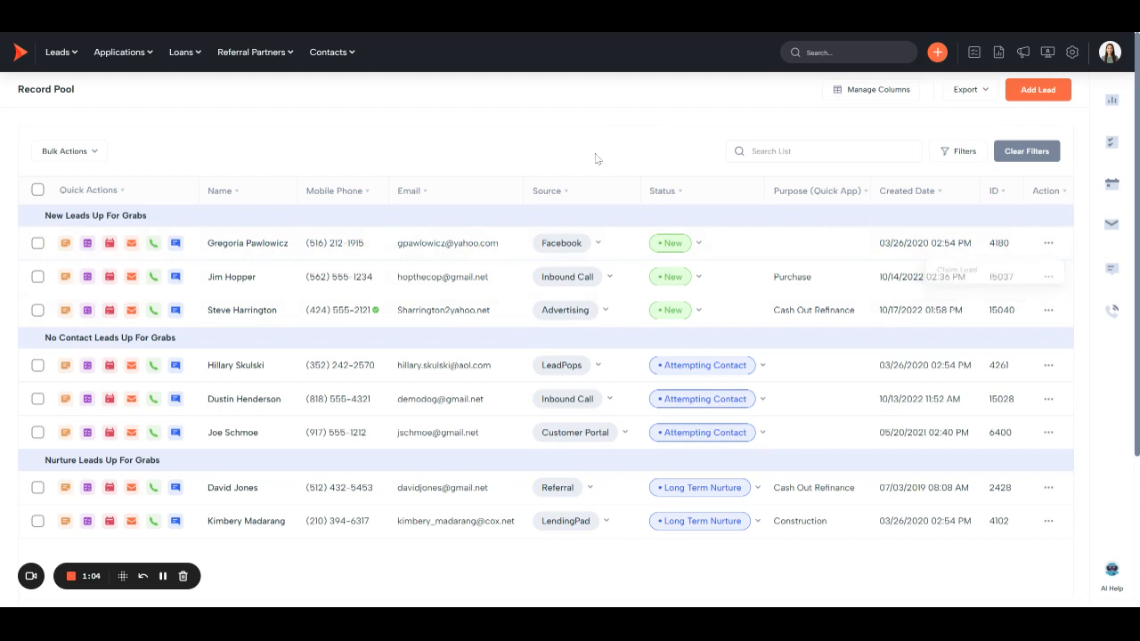
Open the Shark Tank page of the custom configuration settings and open the Record Pool entry under Leads for editing
{"action": "left_click", "coordinate": [1075, 54]}
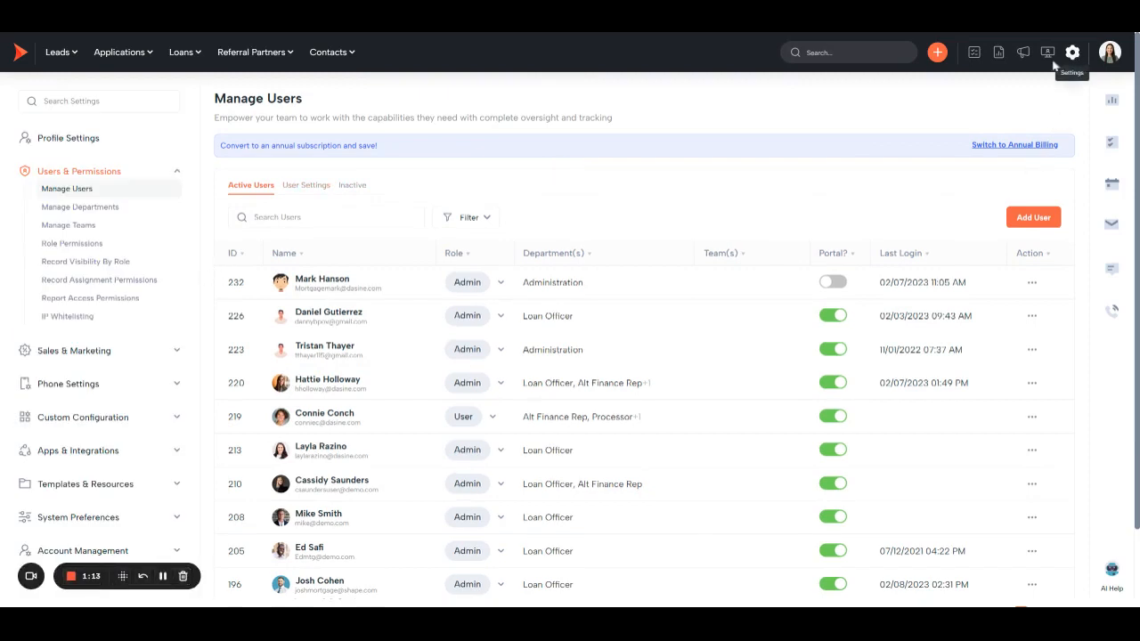
{"action": "scroll", "coordinate": [95, 356], "scroll_direction": "down", "scroll_amount": 1}
{"action": "left_click", "coordinate": [117, 403]}
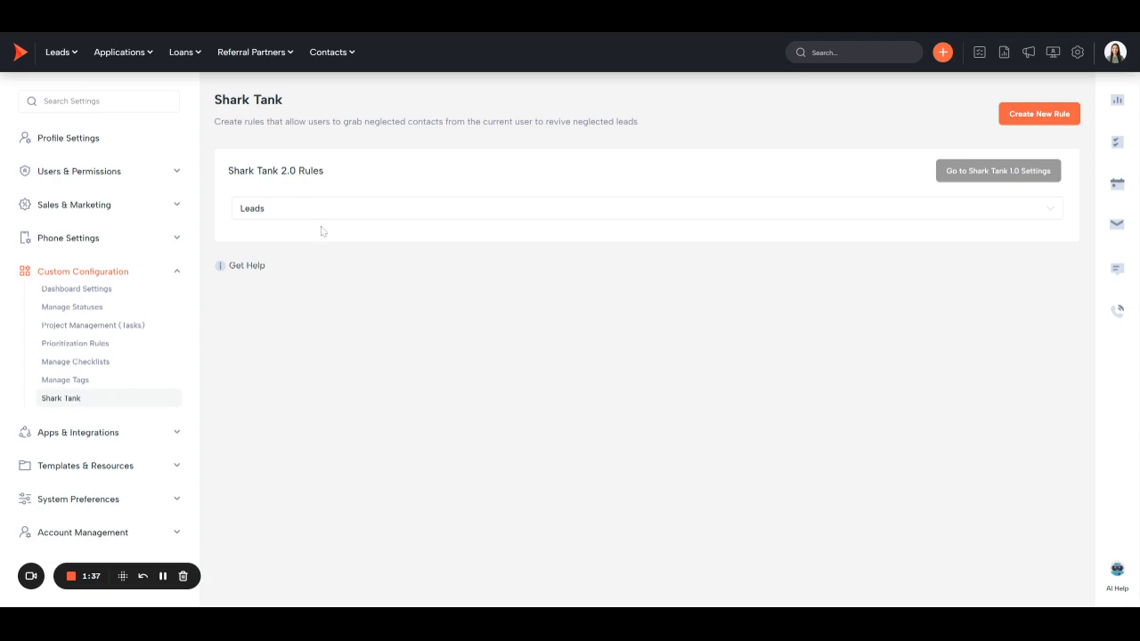
{"action": "left_click", "coordinate": [341, 210]}
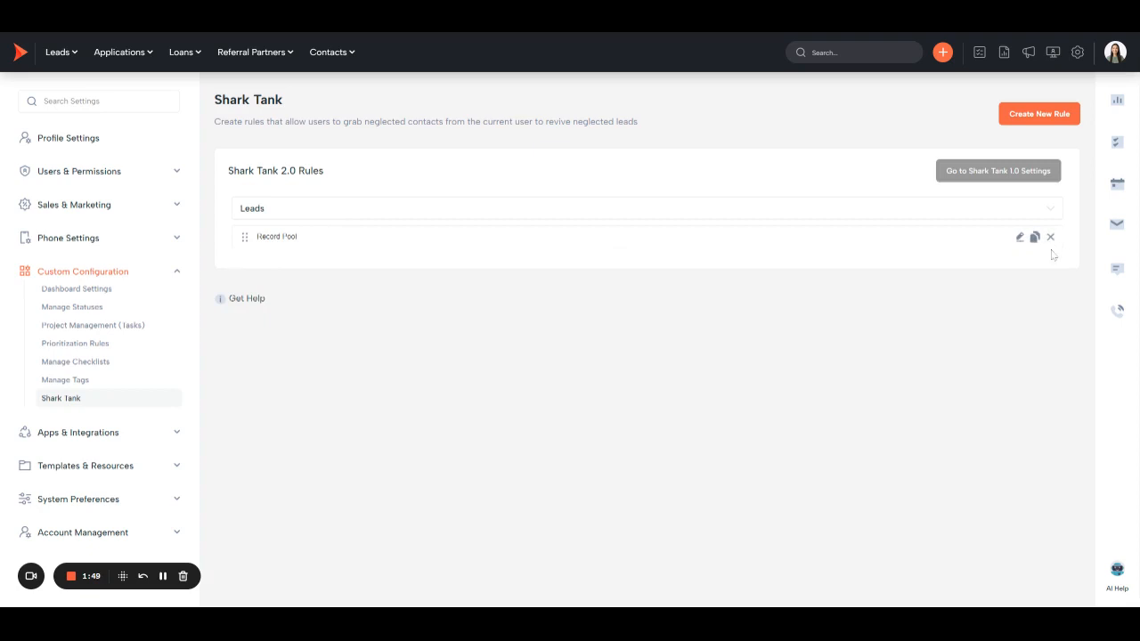
{"action": "left_click", "coordinate": [1019, 237]}
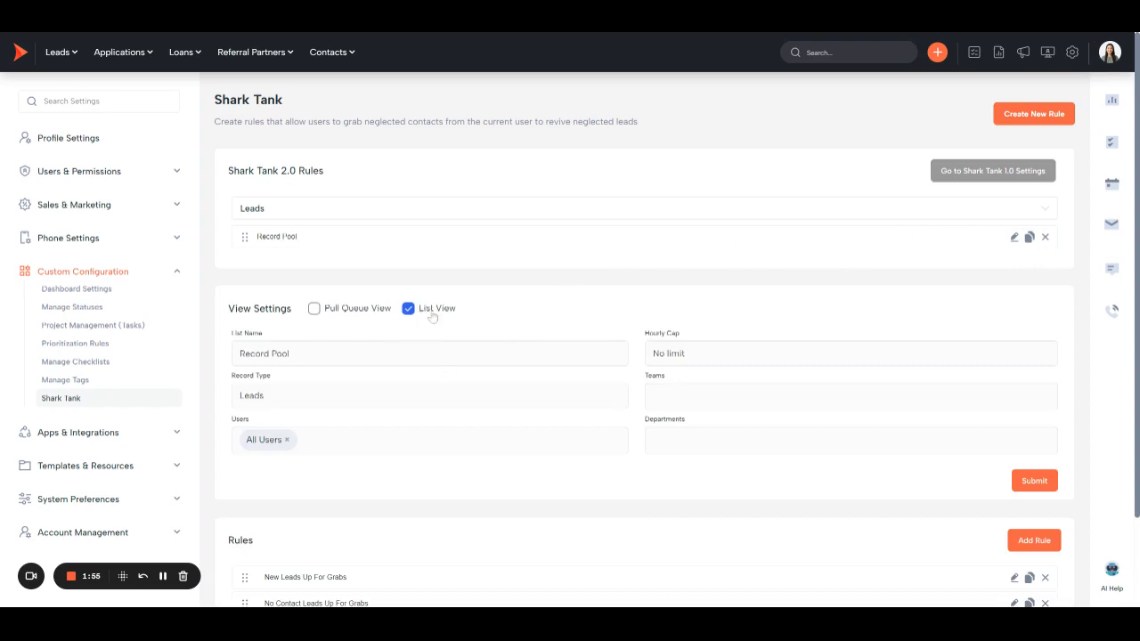
Enable Pull Queue View alongside List View for the Record Pool, submit the settings and check the Leads navigation entries
{"action": "left_click", "coordinate": [314, 308]}
{"action": "left_click", "coordinate": [1033, 483]}
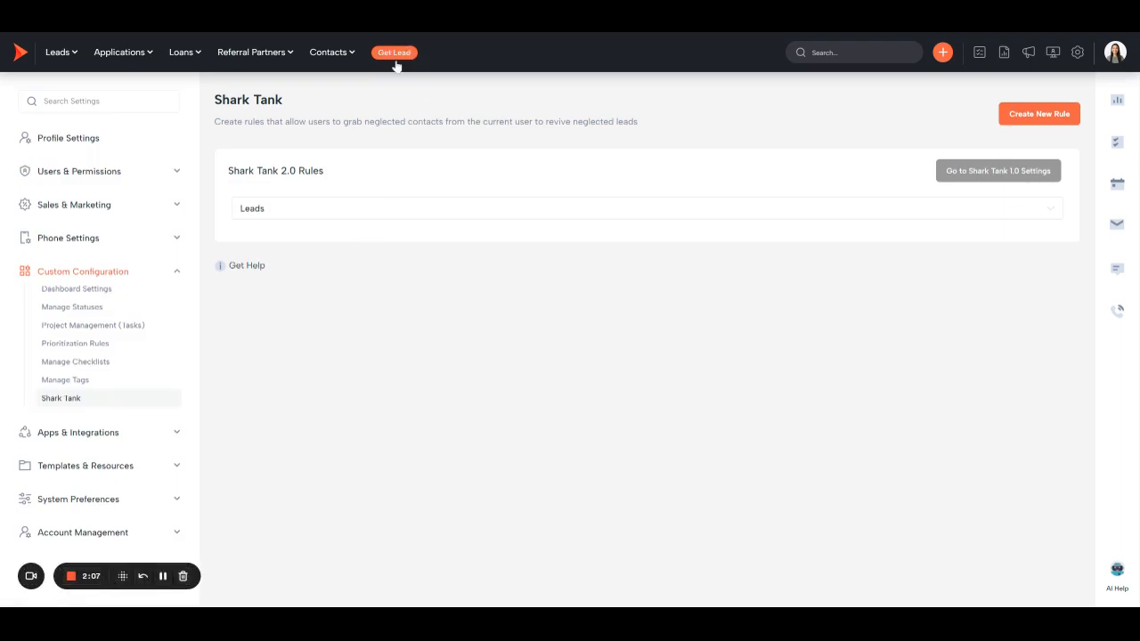
{"action": "left_click", "coordinate": [56, 56]}
{"action": "scroll", "coordinate": [121, 210], "scroll_direction": "down", "scroll_amount": 3}
Reopen the Record Pool entry under Leads for editing and turn off Pull Queue View, leaving List View selected
{"action": "left_click", "coordinate": [735, 222]}
{"action": "left_click", "coordinate": [1017, 236]}
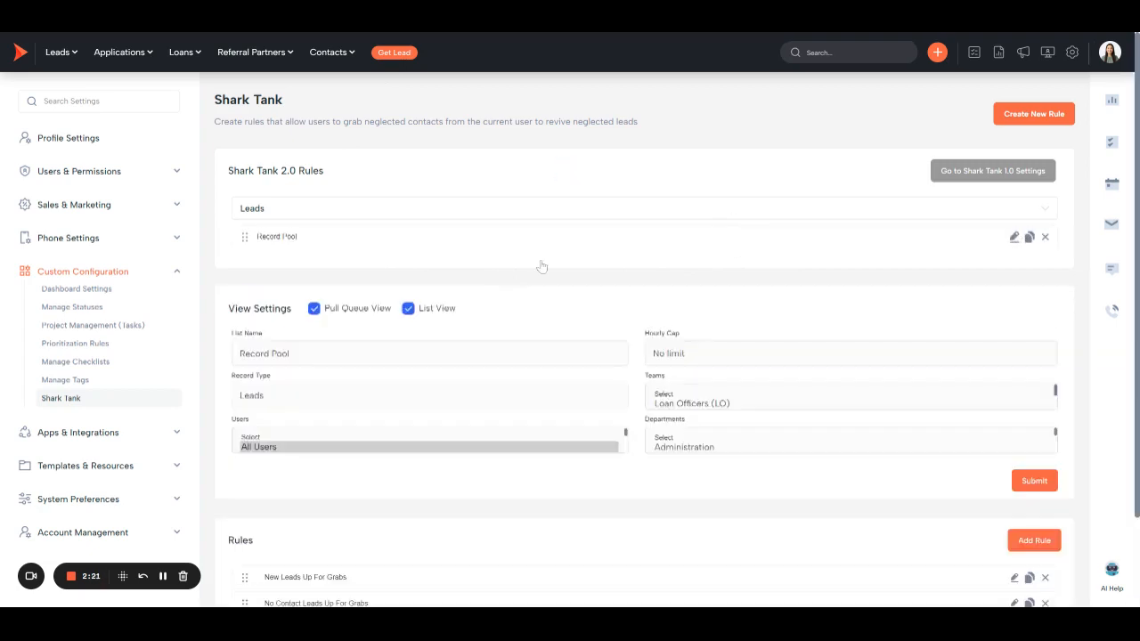
{"action": "left_click", "coordinate": [324, 313]}
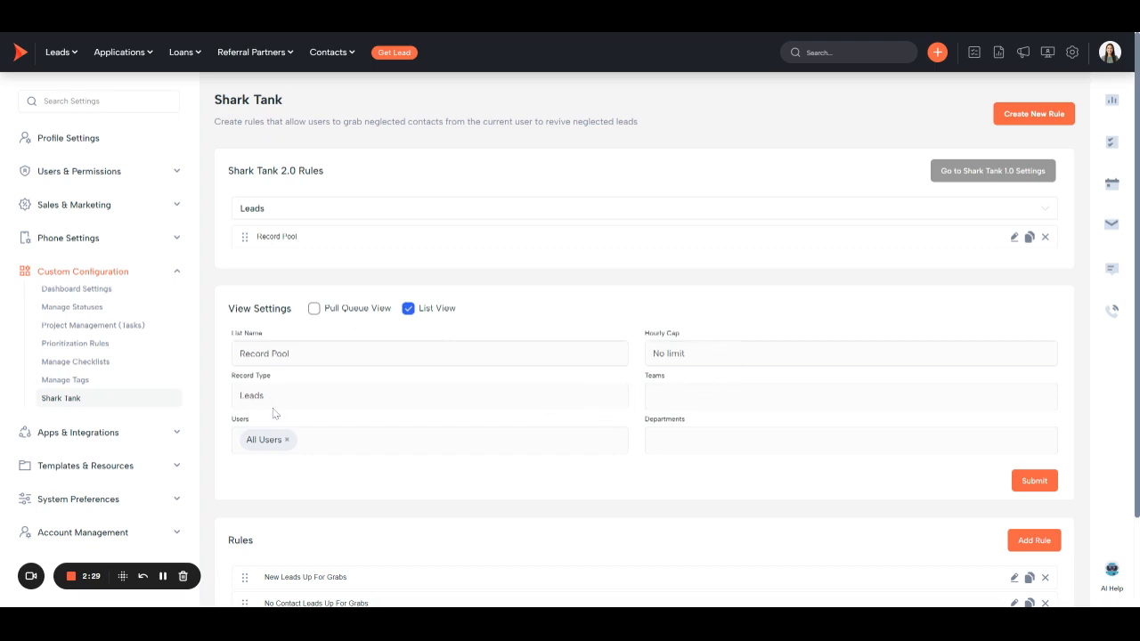
{"action": "left_click", "coordinate": [672, 405]}
Open the New Leads Up For Grabs rule for editing and bring up its rule settings
{"action": "scroll", "coordinate": [486, 450], "scroll_direction": "down", "scroll_amount": 2}
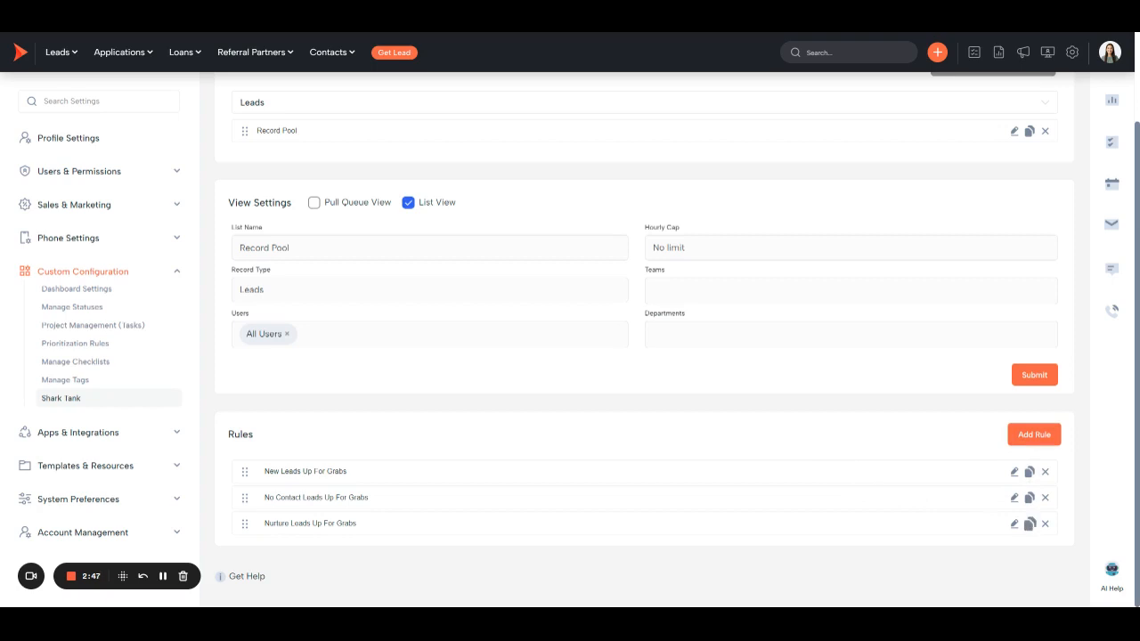
{"action": "left_click", "coordinate": [1016, 473]}
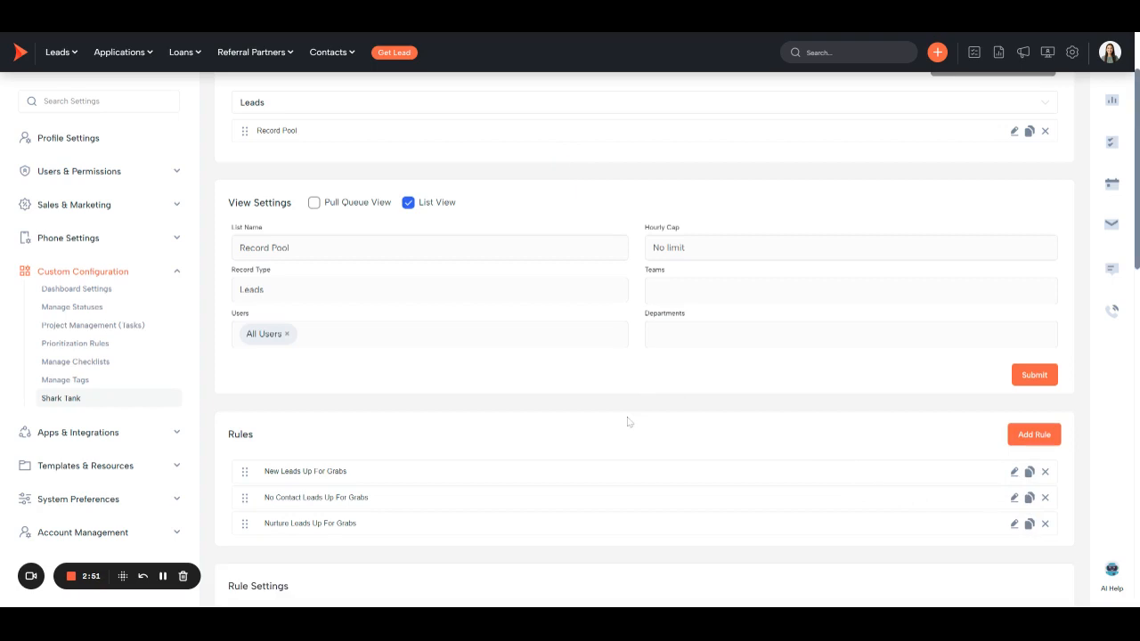
{"action": "scroll", "coordinate": [628, 416], "scroll_direction": "down", "scroll_amount": 3}
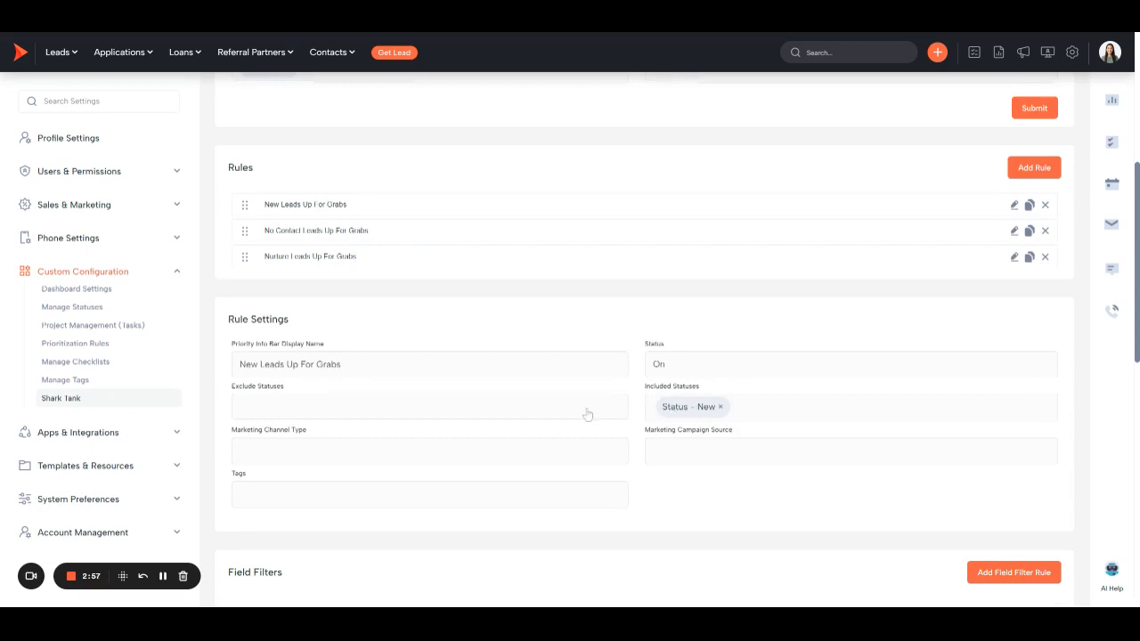
Examine the options for excluded statuses, marketing channel type, marketing campaign source and tags in the rule settings
{"action": "left_click", "coordinate": [509, 412]}
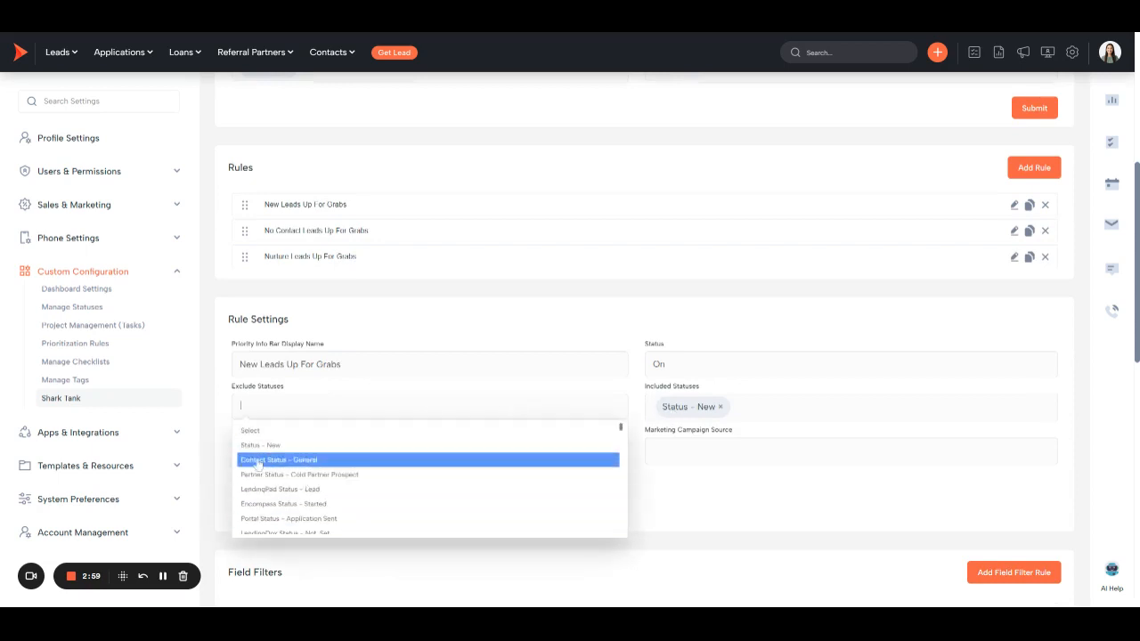
{"action": "left_click", "coordinate": [219, 401]}
{"action": "left_click", "coordinate": [315, 459]}
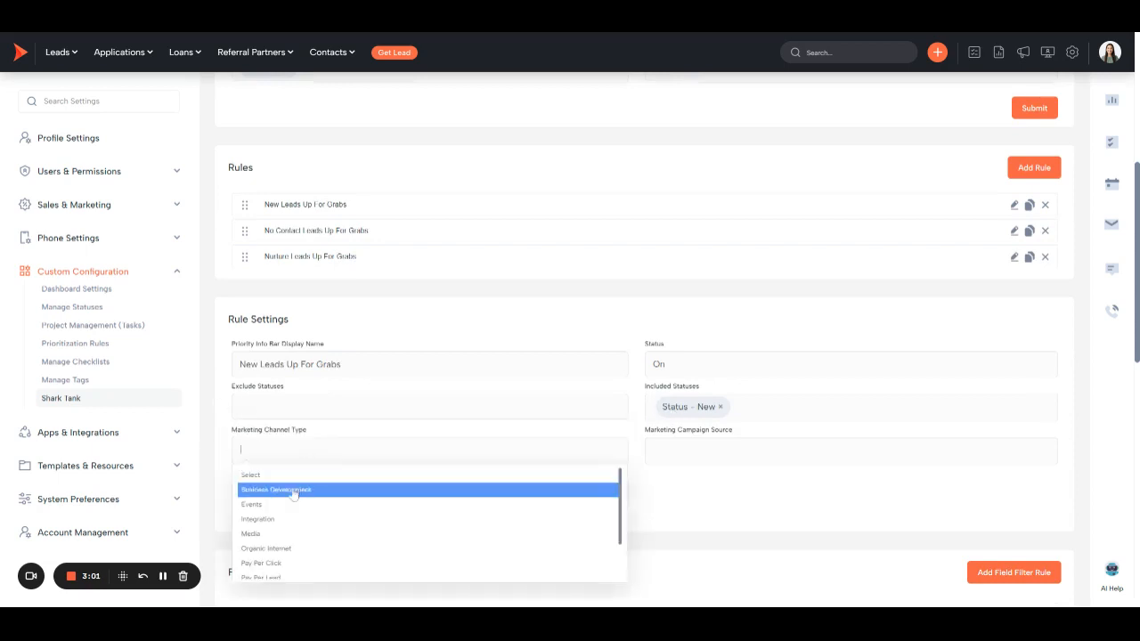
{"action": "left_click", "coordinate": [233, 415]}
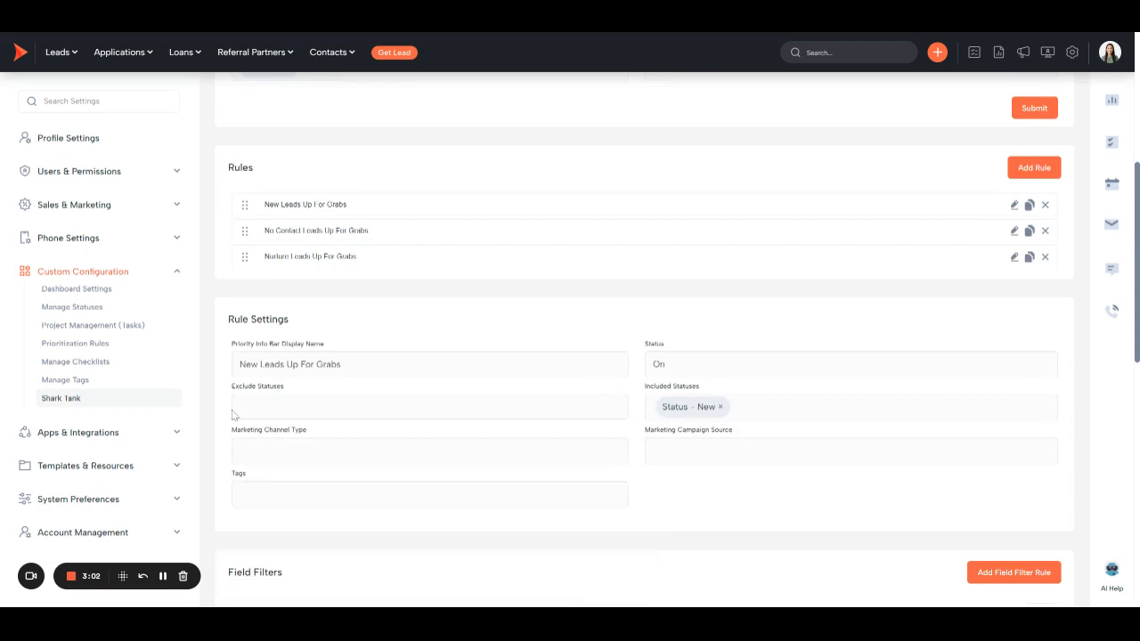
{"action": "left_click", "coordinate": [720, 453]}
{"action": "left_click", "coordinate": [225, 462]}
{"action": "left_click", "coordinate": [356, 497]}
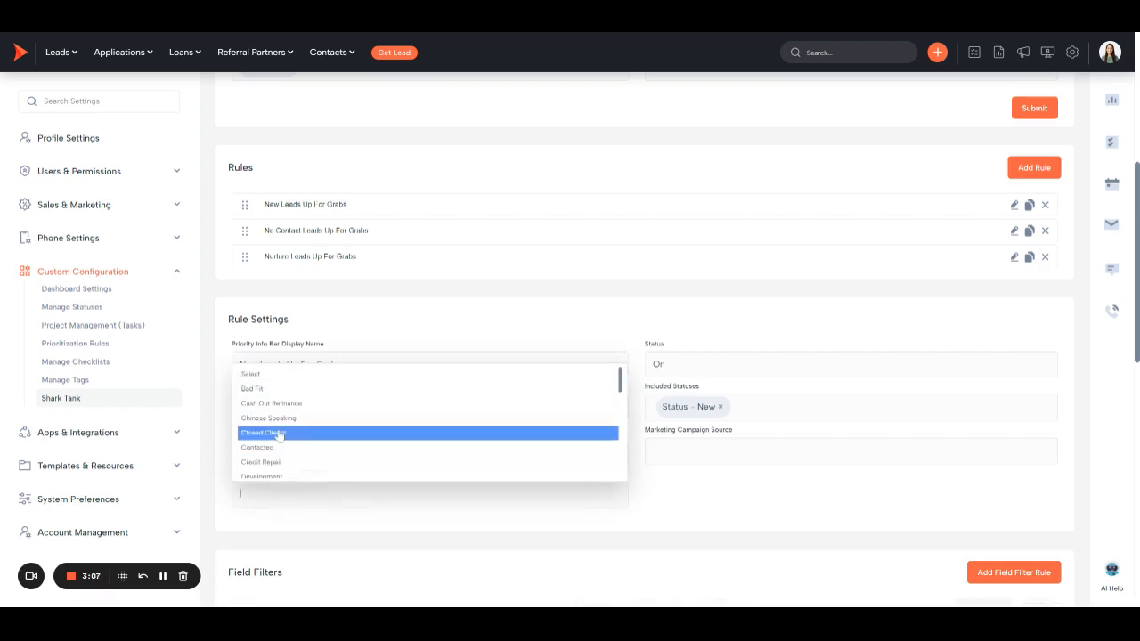
{"action": "left_click", "coordinate": [233, 333]}
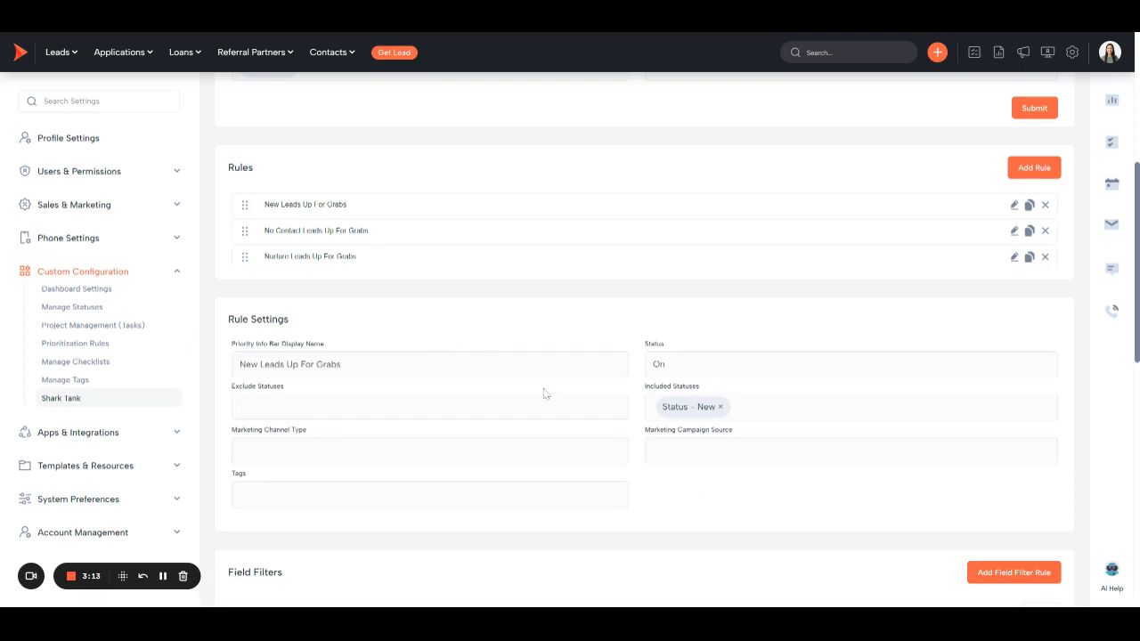
Review the rule's field filters and set the Last Assigned Date range to 0–1 days
{"action": "scroll", "coordinate": [545, 394], "scroll_direction": "down", "scroll_amount": 2}
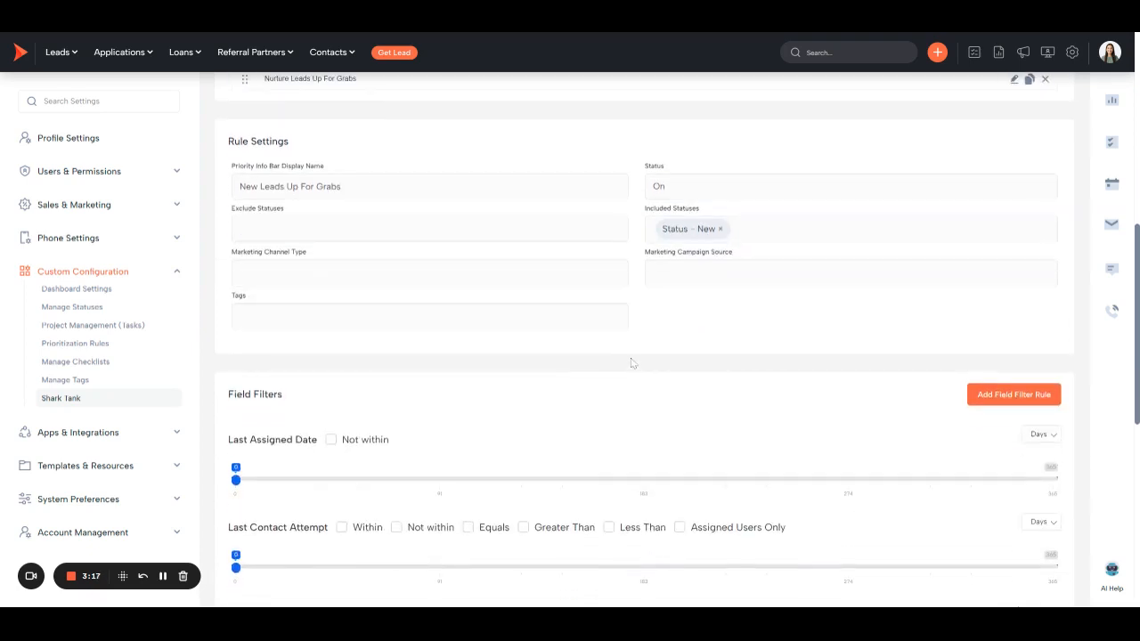
{"action": "scroll", "coordinate": [632, 363], "scroll_direction": "down", "scroll_amount": 6}
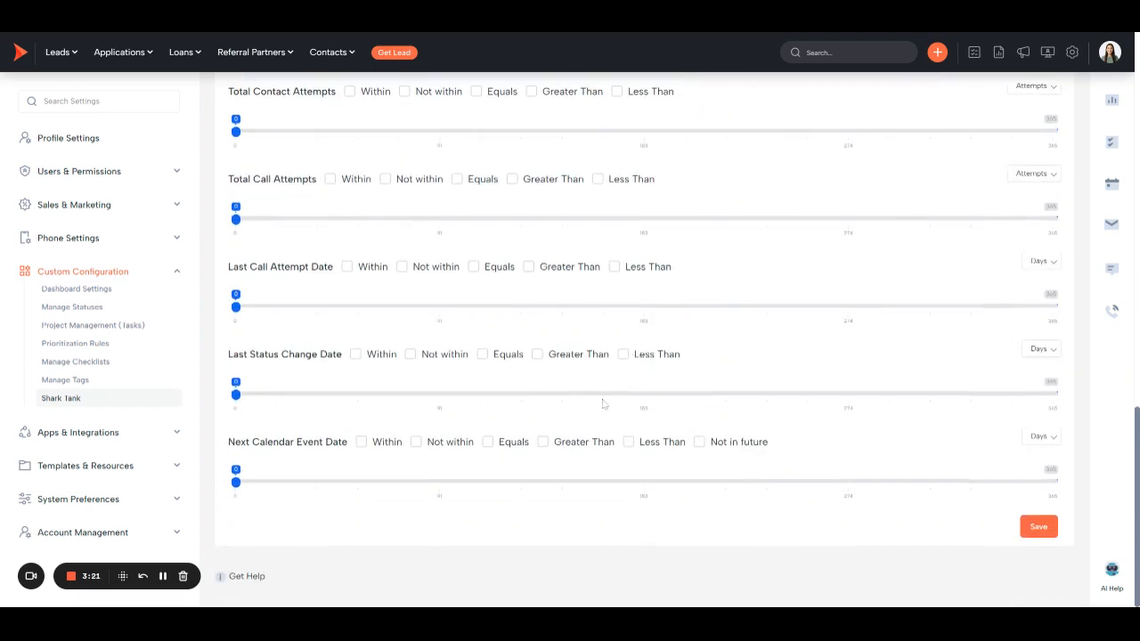
{"action": "scroll", "coordinate": [602, 404], "scroll_direction": "up", "scroll_amount": 3}
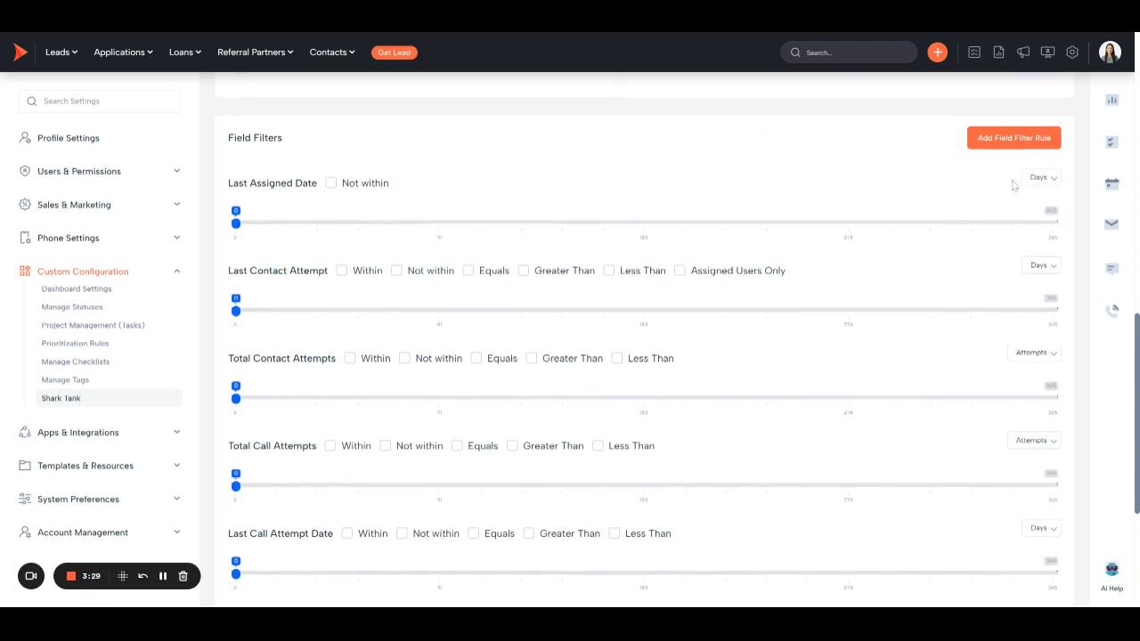
{"action": "left_click_drag", "start_coordinate": [250, 228], "coordinate": [243, 229]}
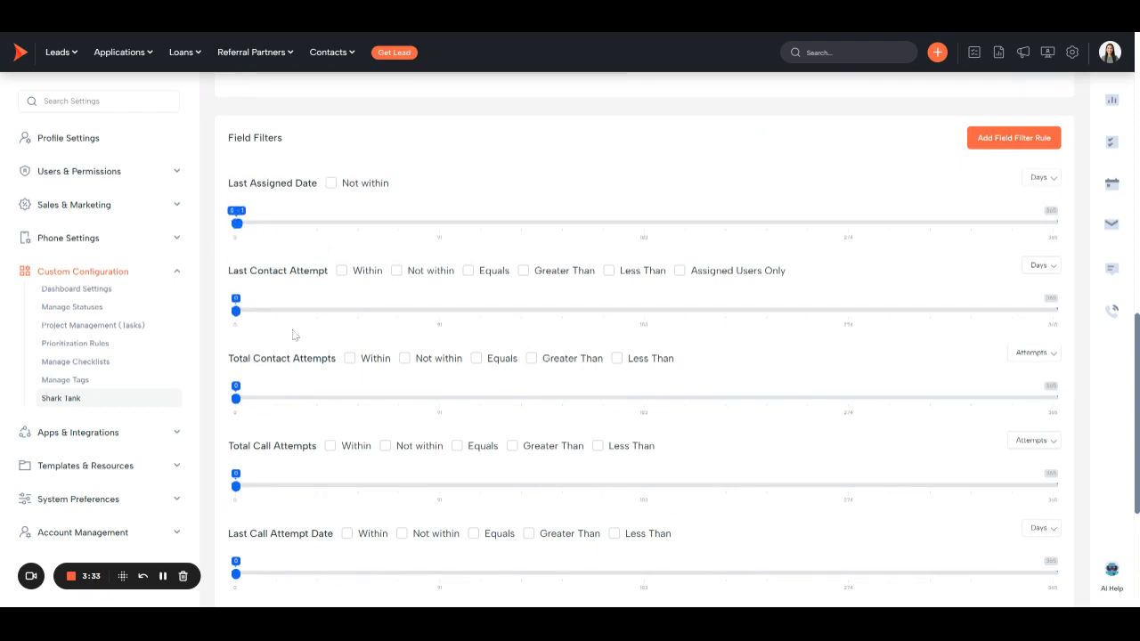
{"action": "scroll", "coordinate": [330, 414], "scroll_direction": "down", "scroll_amount": 1}
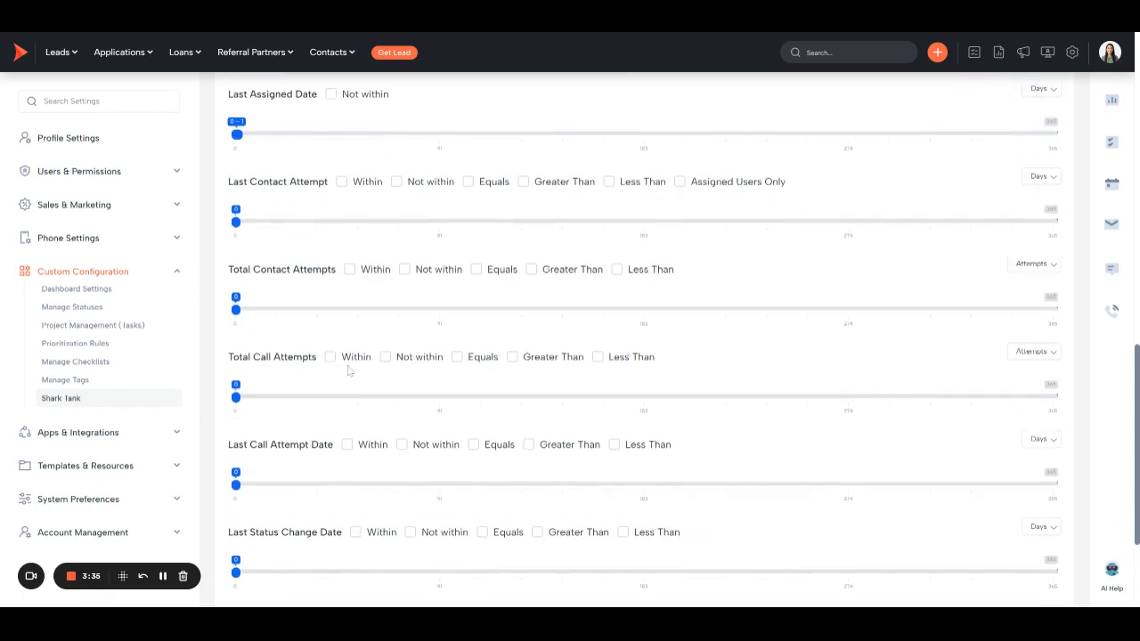
{"action": "left_click", "coordinate": [385, 358]}
{"action": "left_click", "coordinate": [1026, 356]}
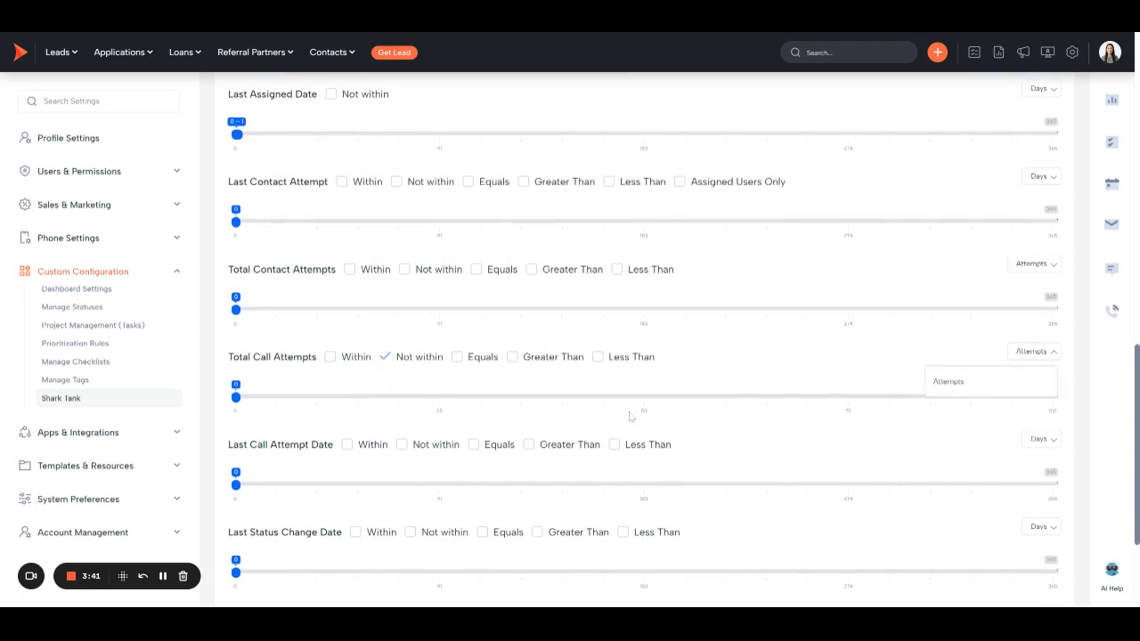
{"action": "left_click", "coordinate": [385, 358]}
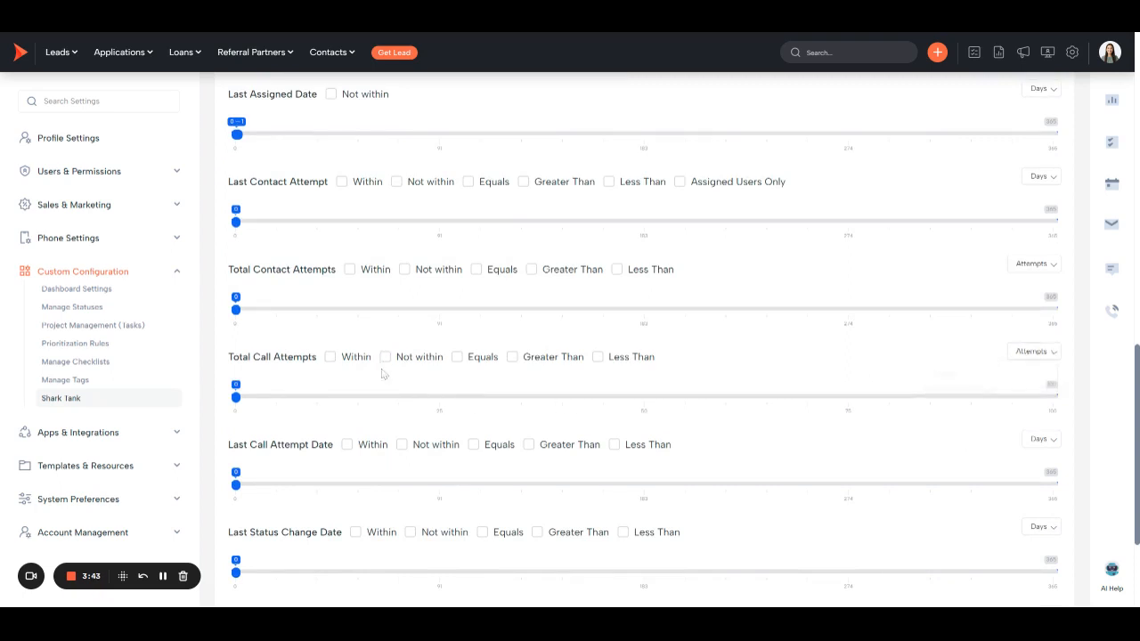
Choose Not within for the Last Call Attempt Date filter, then review the remaining field filters and the rules list
{"action": "left_click", "coordinate": [402, 445]}
{"action": "left_click", "coordinate": [237, 486]}
{"action": "scroll", "coordinate": [249, 494], "scroll_direction": "down", "scroll_amount": 1}
{"action": "scroll", "coordinate": [249, 495], "scroll_direction": "down", "scroll_amount": 1}
{"action": "scroll", "coordinate": [250, 495], "scroll_direction": "up", "scroll_amount": 4}
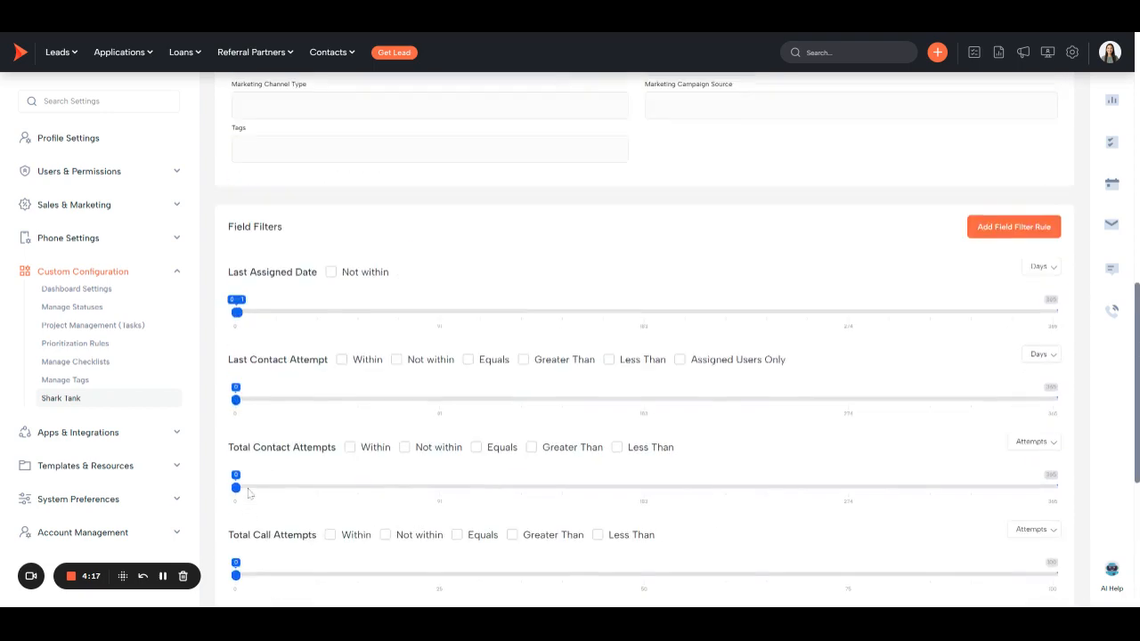
{"action": "scroll", "coordinate": [249, 495], "scroll_direction": "up", "scroll_amount": 7}
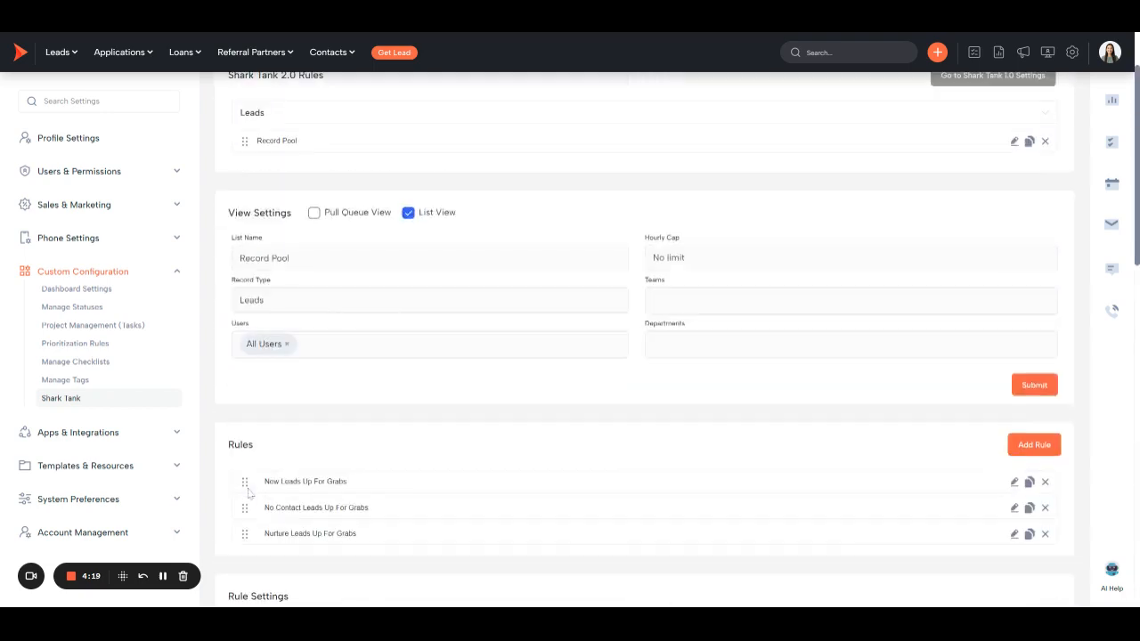